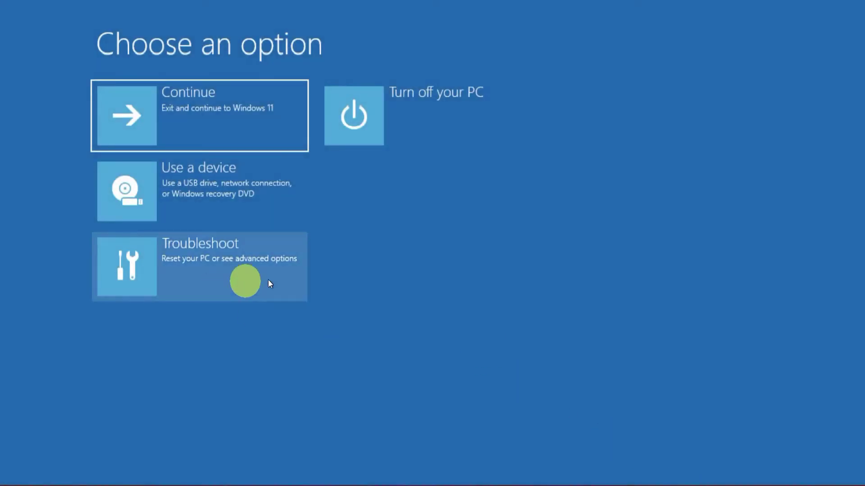
# - View the short Advanced options list under Troubleshoot, then return to the main recovery choices
pyautogui.click(235, 279)
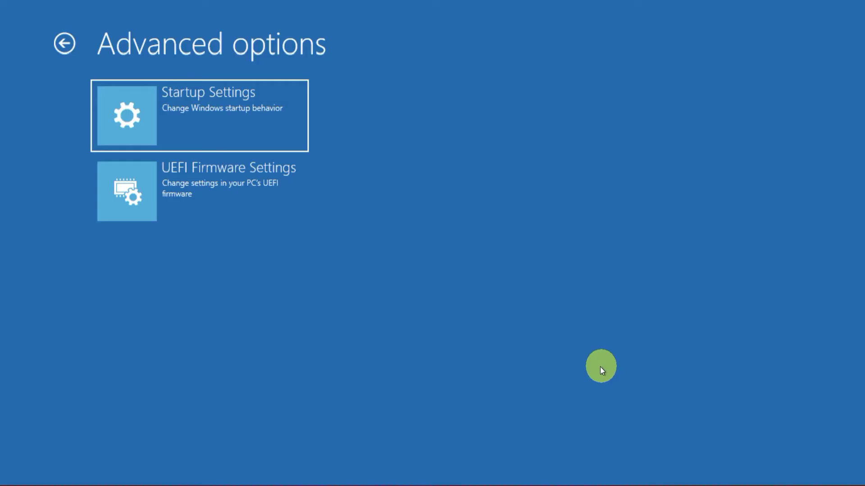
pyautogui.click(65, 44)
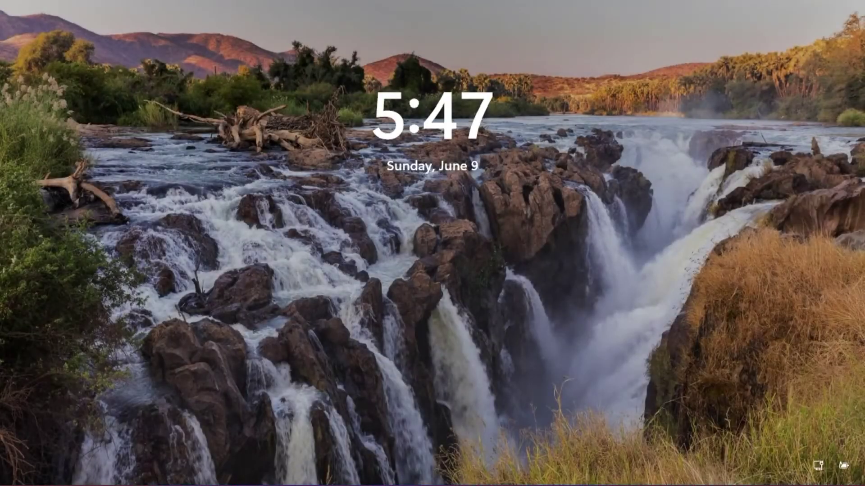
# - Sign in to Windows 11 from the lock screen with the account password
pyautogui.click(469, 252)
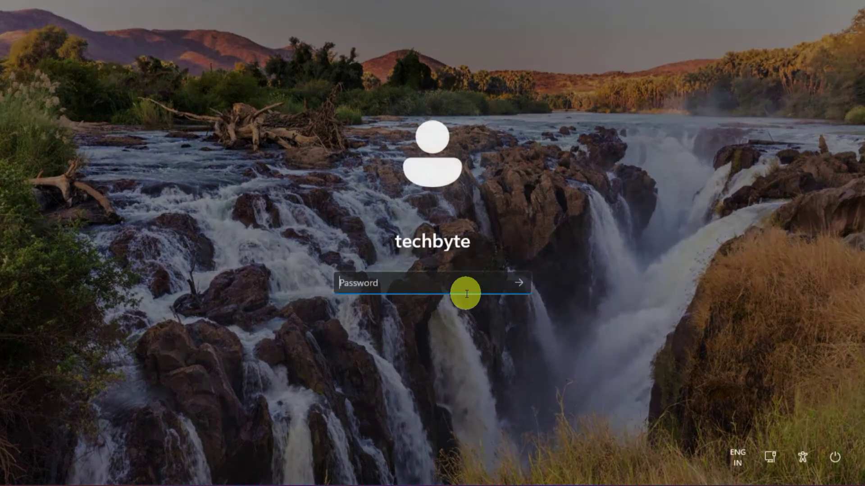
pyautogui.write('*******')
pyautogui.press('Return')
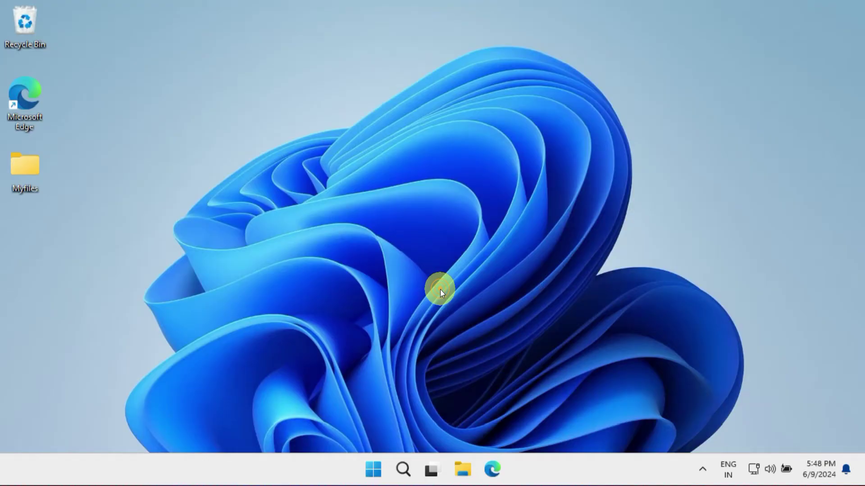
# - Search for cmd and launch Command Prompt as administrator, approving the UAC prompt
pyautogui.click(402, 471)
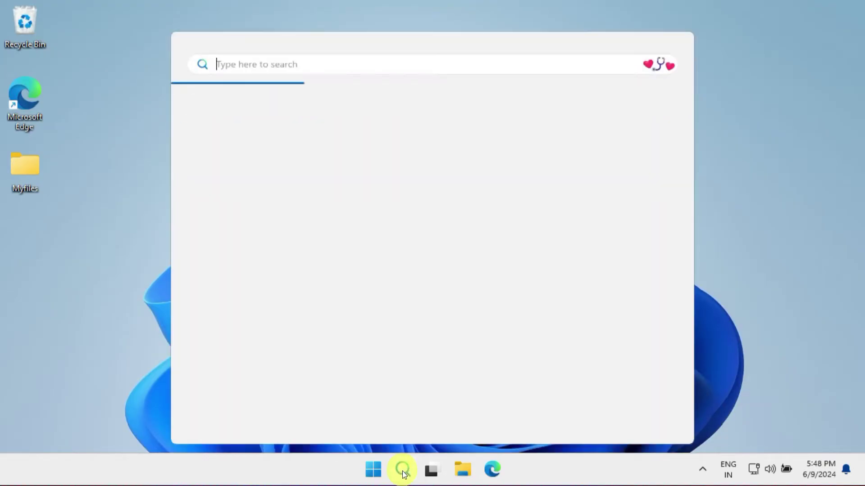
pyautogui.write('cmd')
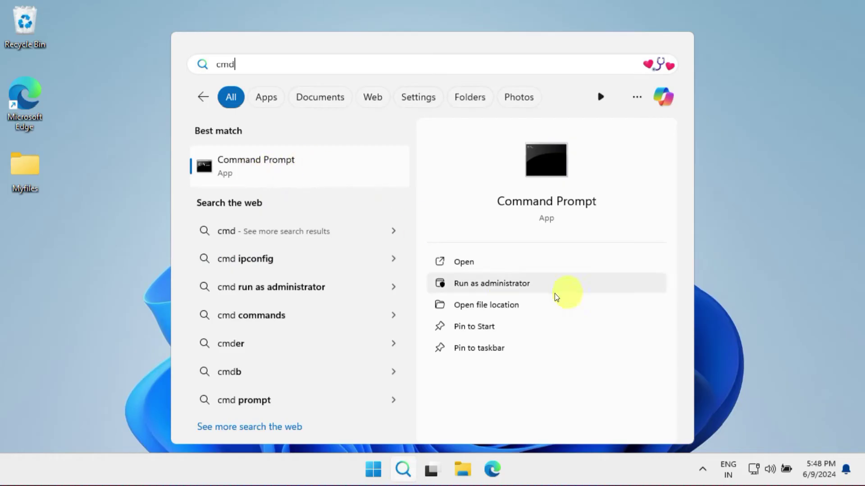
pyautogui.click(505, 284)
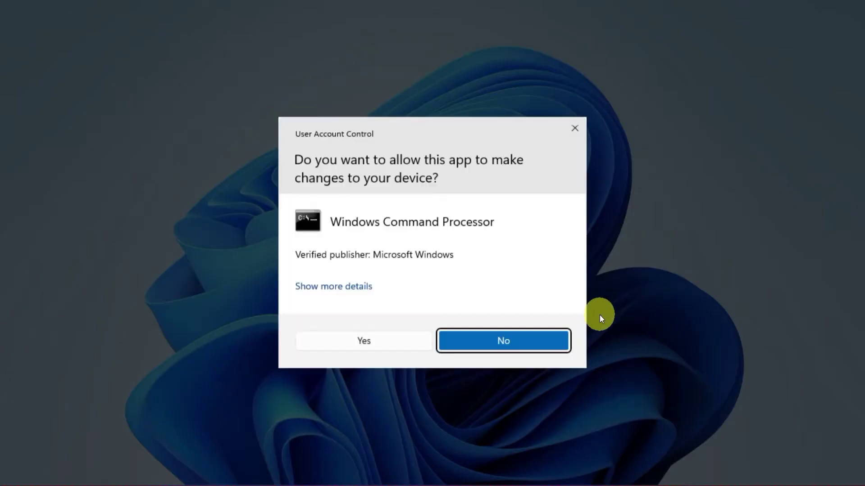
pyautogui.click(363, 341)
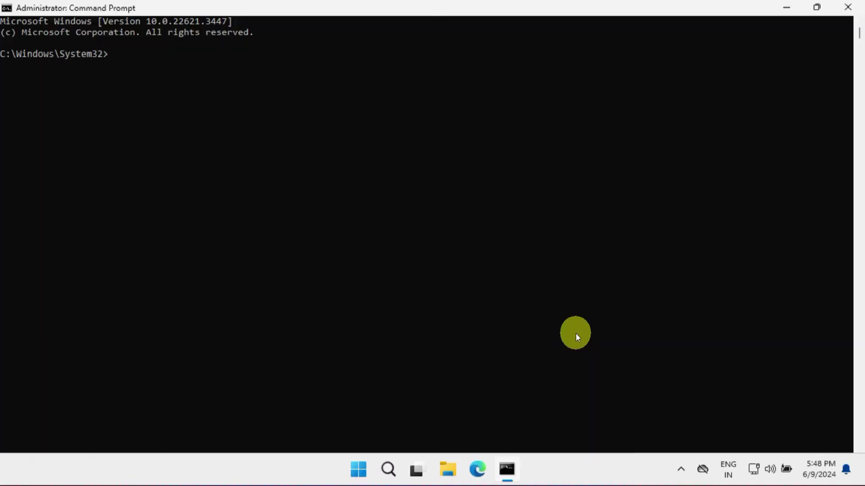
# - Check Windows RE status with reagentc /info, then enable it with reagentc /enable
pyautogui.write('reagentc /info')
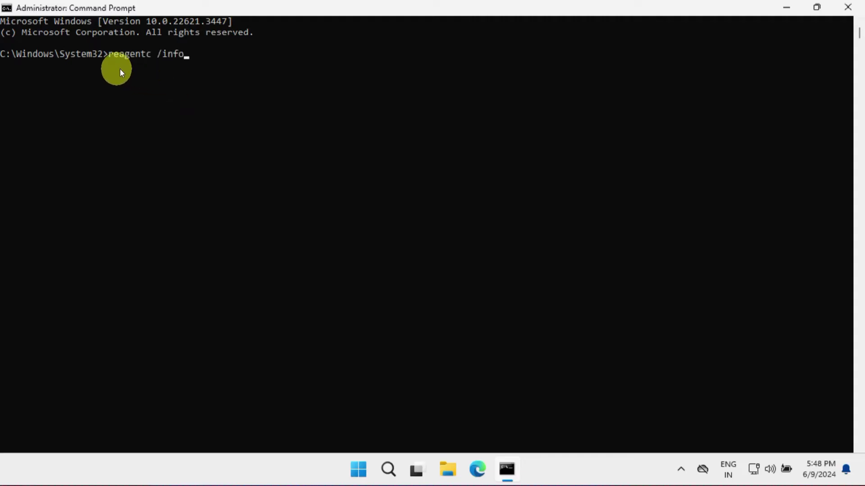
pyautogui.press('Return')
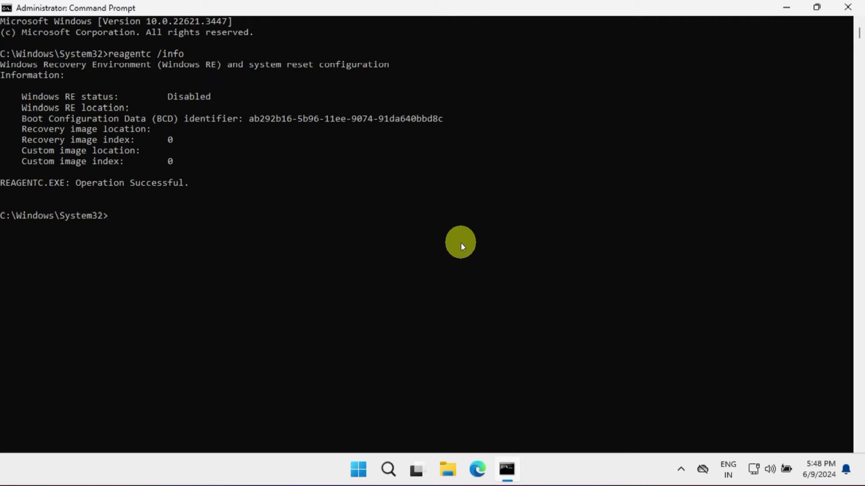
pyautogui.press('Up')
pyautogui.press('BackSpace')
pyautogui.press('BackSpace')
pyautogui.press('BackSpace')
pyautogui.press('BackSpace')
pyautogui.write('enable')
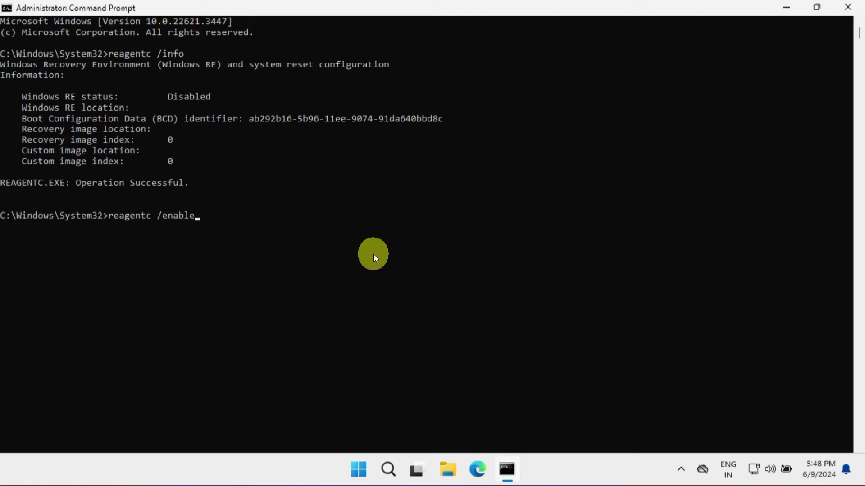
pyautogui.press('Return')
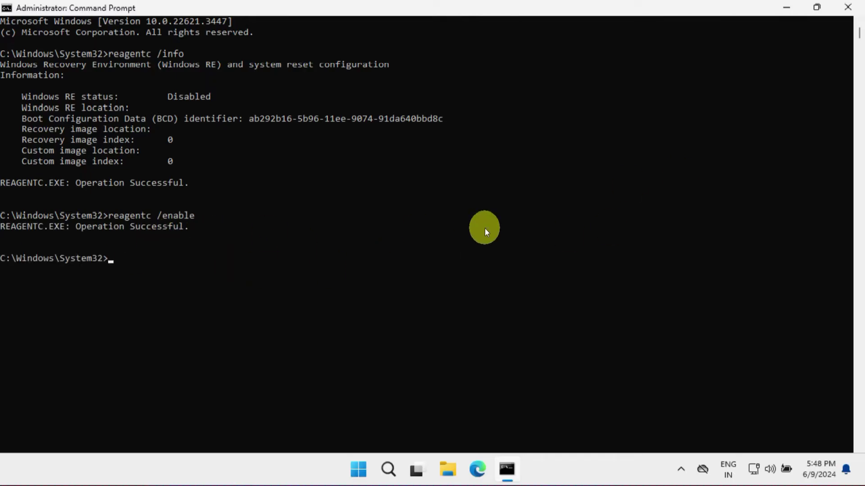
# - Rerun reagentc /info to confirm Enabled at partition5, then close Command Prompt
pyautogui.press('Up')
pyautogui.press('Up')
pyautogui.press('Return')
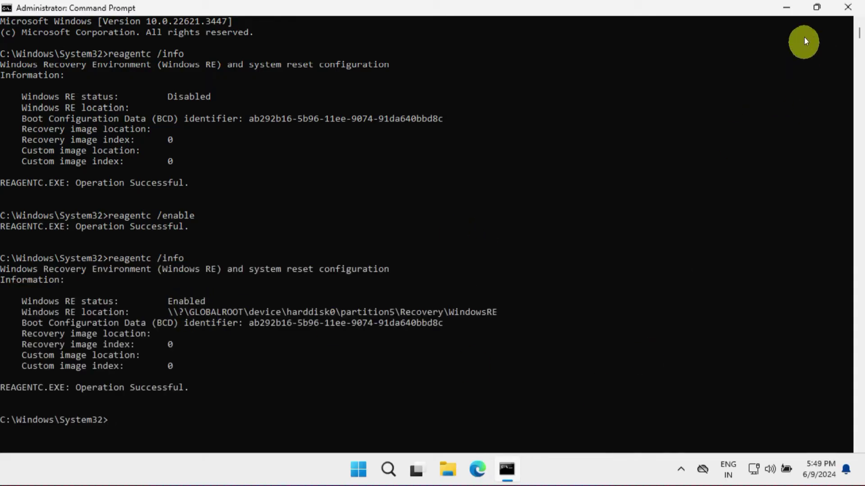
pyautogui.click(848, 9)
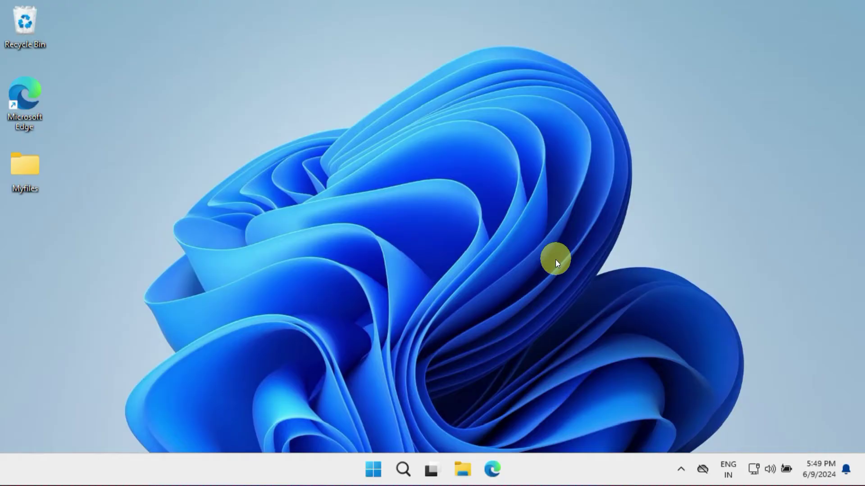
# - Use the Start menu power options to Shift-restart into the recovery environment
pyautogui.click(366, 467)
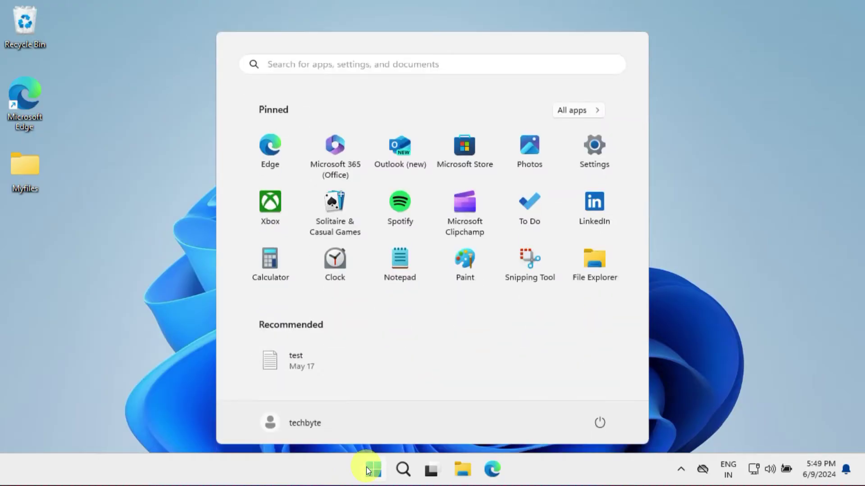
pyautogui.keyDown('shift'); pyautogui.click(600, 422); pyautogui.keyUp('shift')
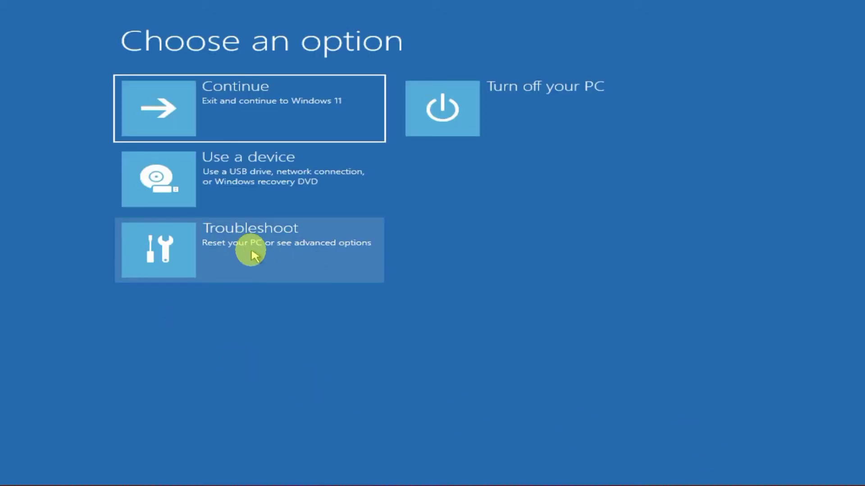
pyautogui.click(251, 251)
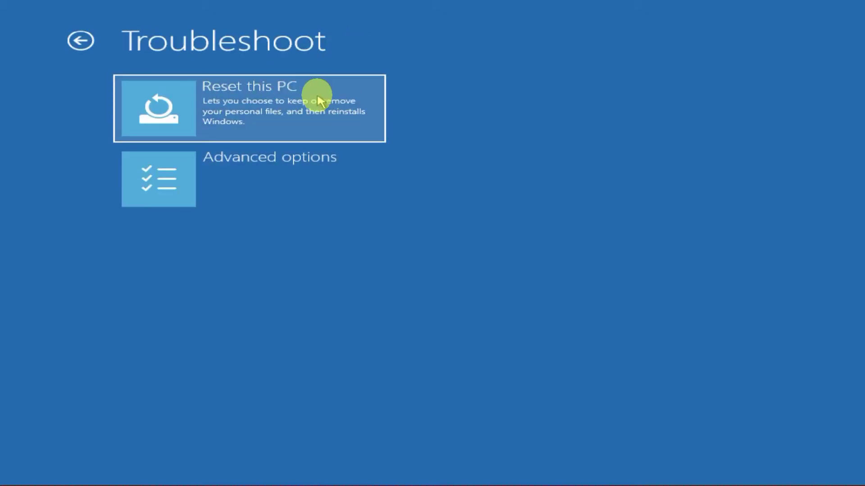
pyautogui.click(288, 197)
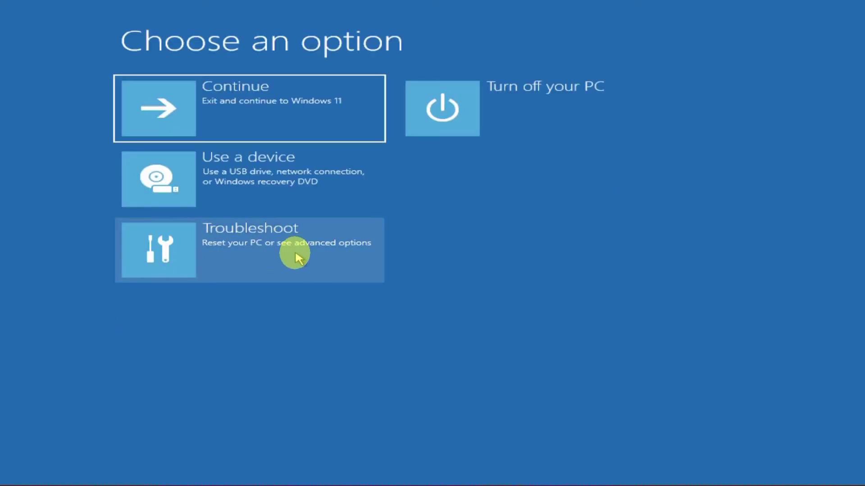
# - Go to Troubleshoot > Advanced options to reach UEFI Firmware Settings
pyautogui.click(296, 252)
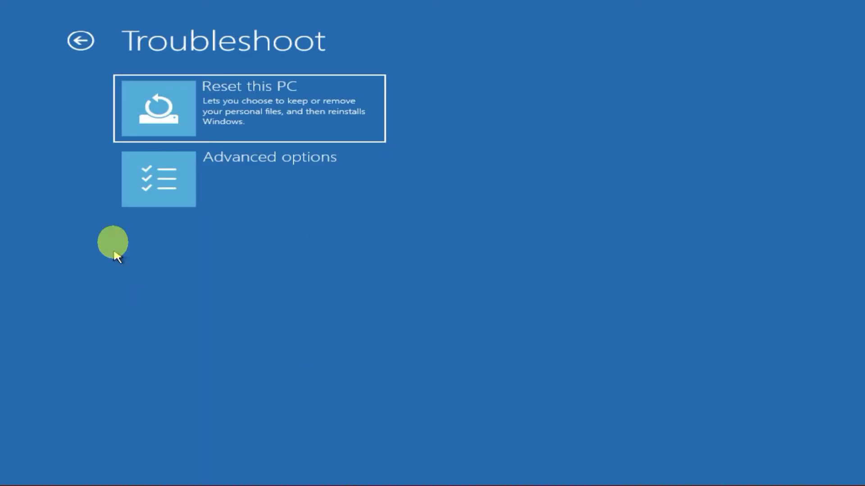
pyautogui.click(194, 191)
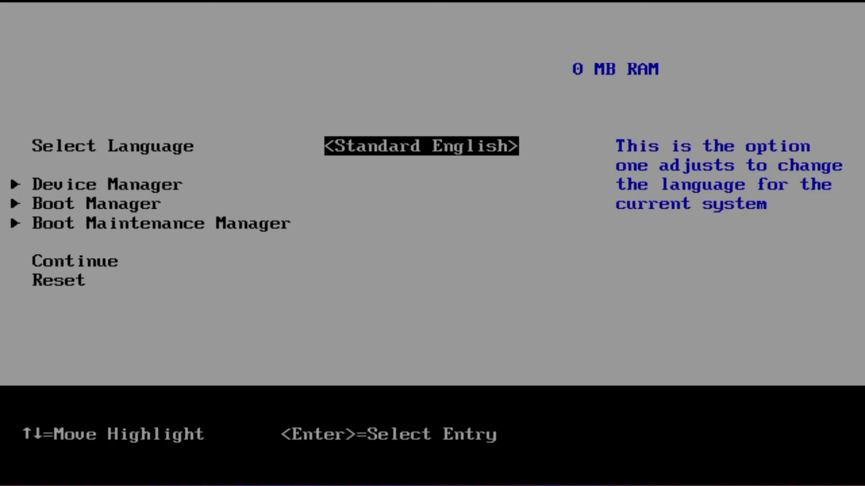
# - Boot from UEFI VBOX CD-ROM via Boot Manager, keep default language, and choose Repair your computer
pyautogui.press('Down')
pyautogui.press('Down')
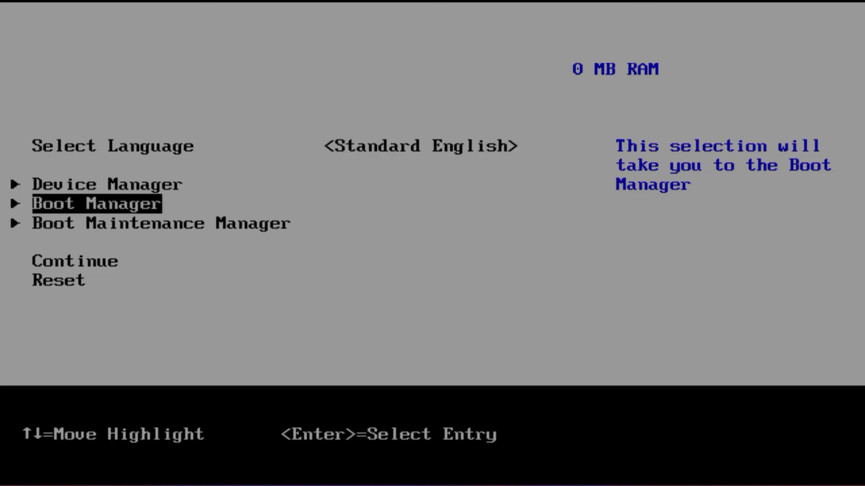
pyautogui.press('Return')
pyautogui.press('Down')
pyautogui.press('Down')
pyautogui.press('Down')
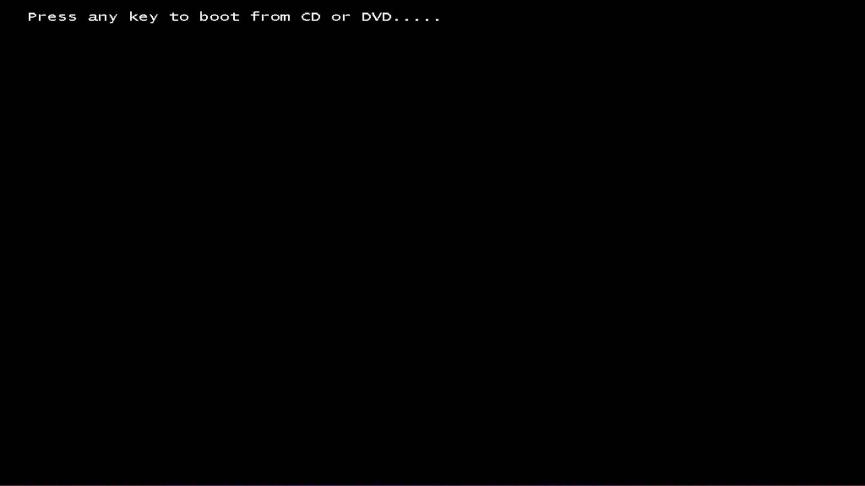
pyautogui.press('Return')
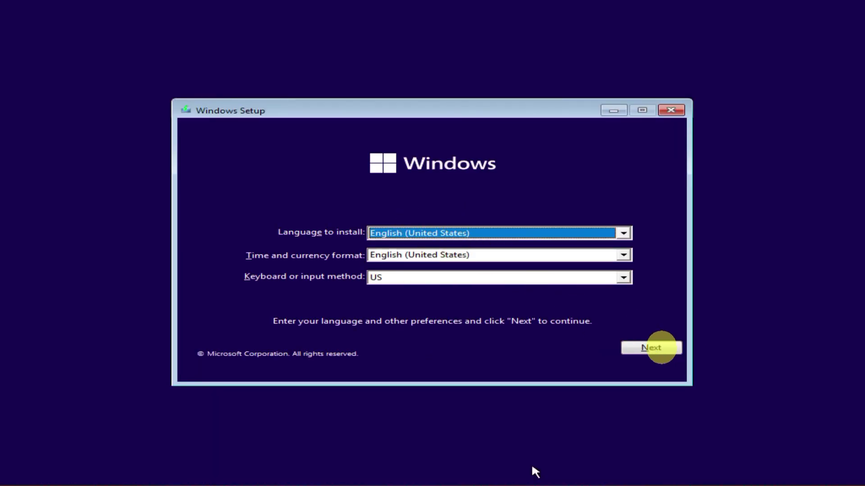
pyautogui.click(661, 347)
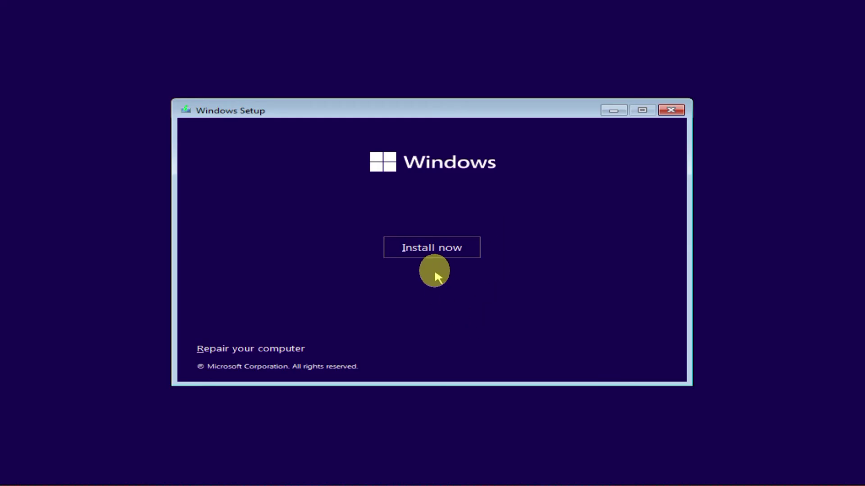
pyautogui.click(273, 350)
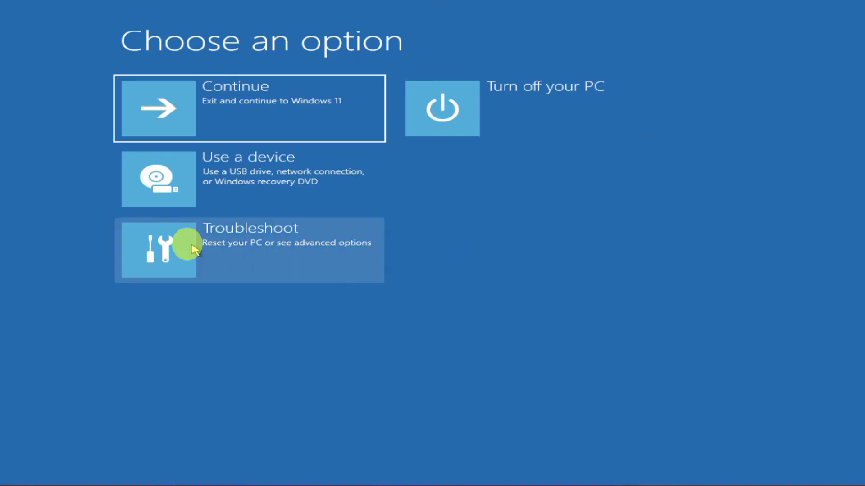
# - Open Troubleshoot to reach Advanced options listing Startup Repair, Command Prompt and System Restore
pyautogui.click(315, 249)
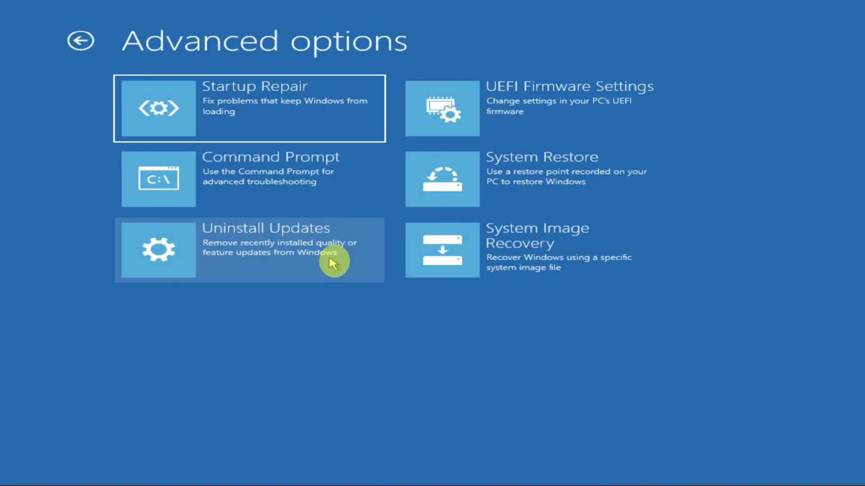